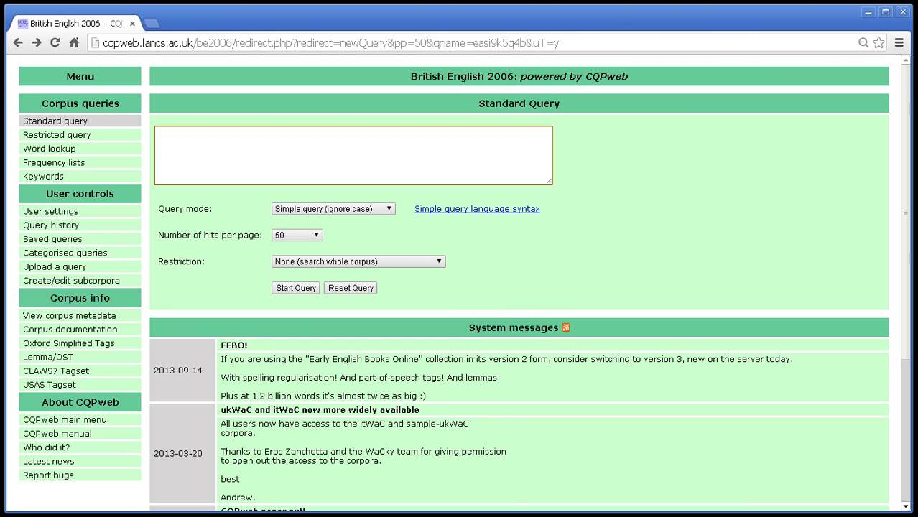
- Enter the query walk[,s,ing,ed] in the Standard Query box
type("_")
type("wa")
type("lk")
type("[")
type("]")
key("Left")
type(",s,ing,ed")
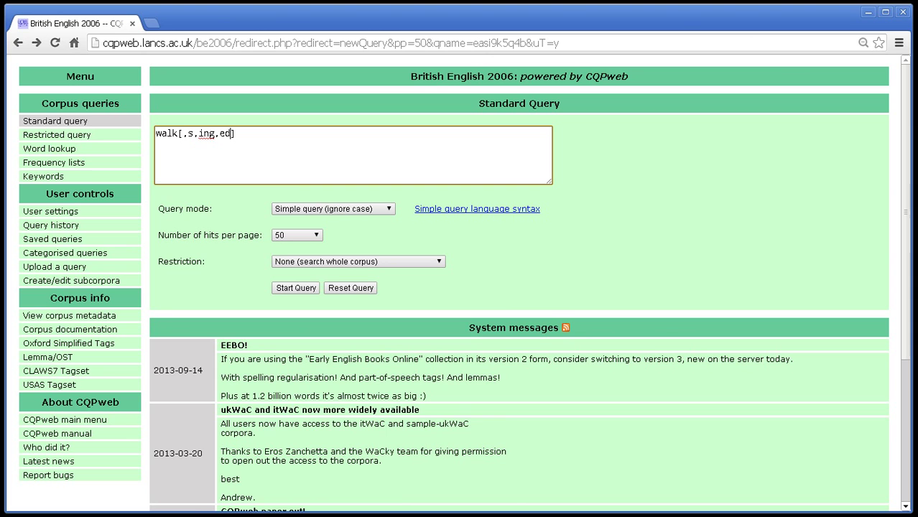
double_click(170, 133)
left_click(197, 134)
left_click(239, 134)
- Replace the query with [go,gone,goes,went], then delete it all to leave the box empty
left_click_drag(276, 134, 84, 144)
type("[go,")
type("gone")
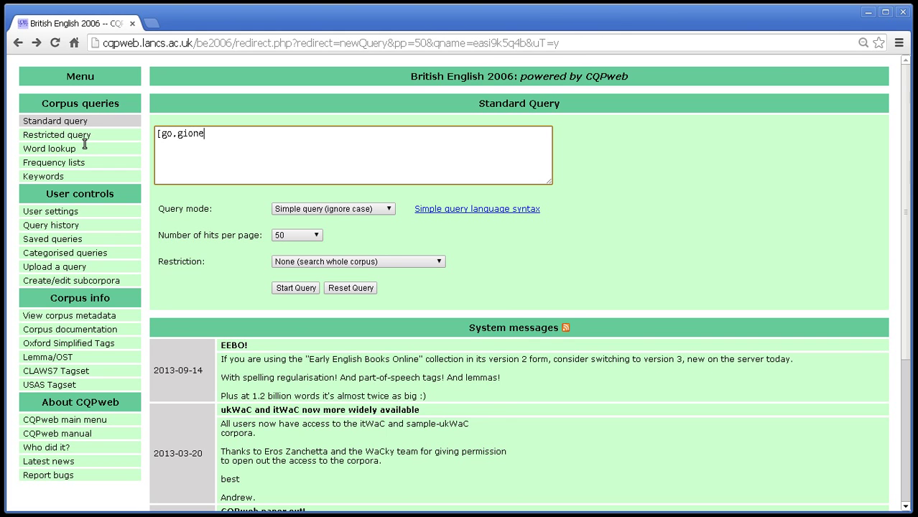
key("BackSpace")
key("BackSpace")
key("BackSpace")
type("one,goes,e")
key("BackSpace")
type("went]")
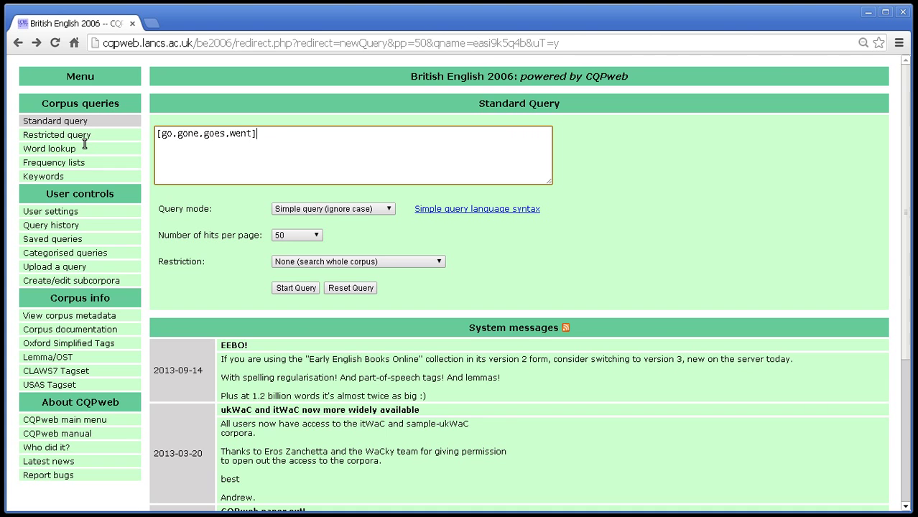
key("BackSpace")
key("BackSpace")
key("BackSpace")
key("BackSpace")
key("BackSpace")
key("BackSpace")
key("BackSpace")
key("BackSpace")
key("BackSpace")
key("BackSpace")
key("BackSpace")
key("BackSpace")
key("BackSpace")
key("BackSpace")
key("BackSpace")
key("BackSpace")
key("BackSpace")
key("BackSpace")
key("BackSpace")
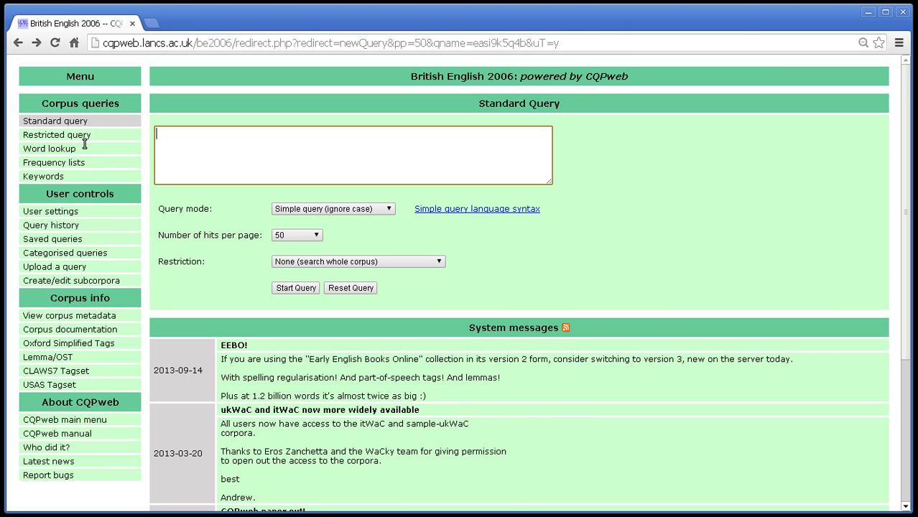
- Enter the lemma query {walk}, removing the stray blank line above it
type("{}")
key("Return")
key("Up")
type("walk")
key("BackSpace")
key("BackSpace")
key("BackSpace")
key("BackSpace")
key("Delete")
type("walk")
- Run the {walk} lemma search and scroll through its 296 concordance matches
left_click(306, 290)
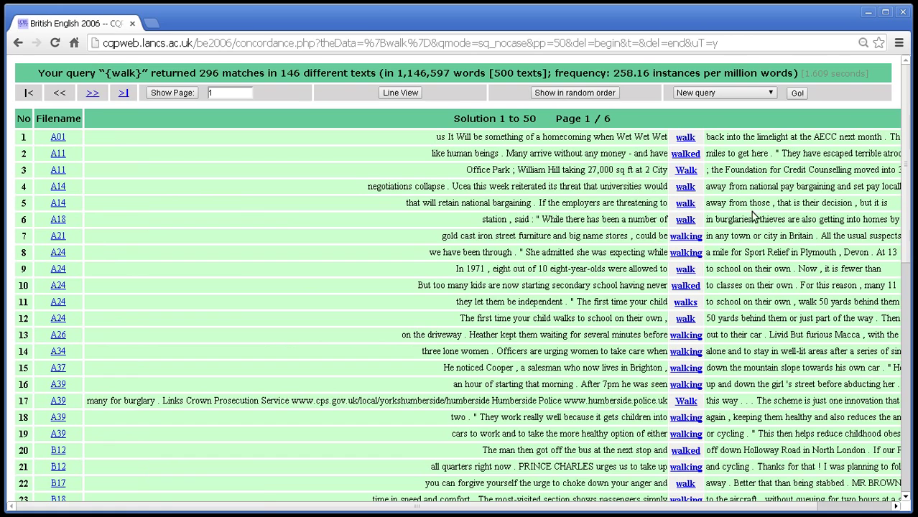
middle_click(495, 317)
scroll(506, 317, "right", 3)
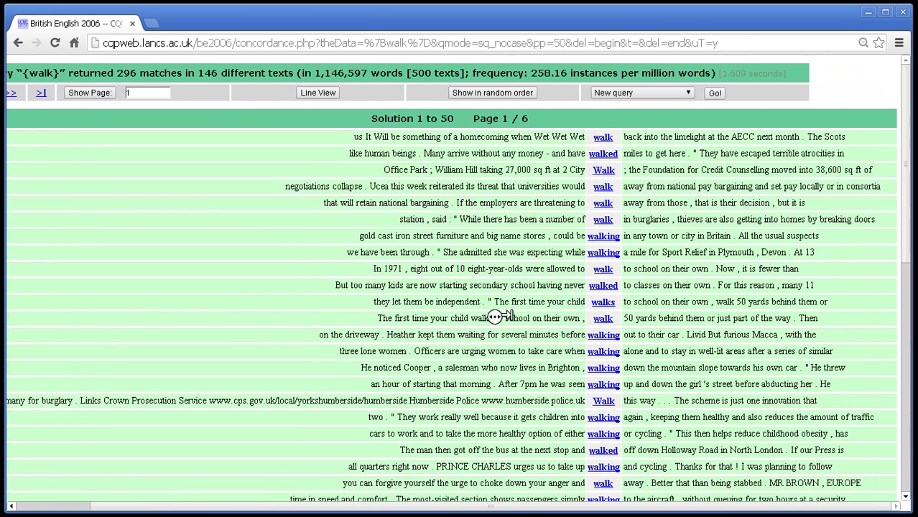
middle_click(511, 317)
mouse_move(605, 301)
- Search for uppercase {WALK}, check it also gives 296 matches, then start a new query
left_click(711, 95)
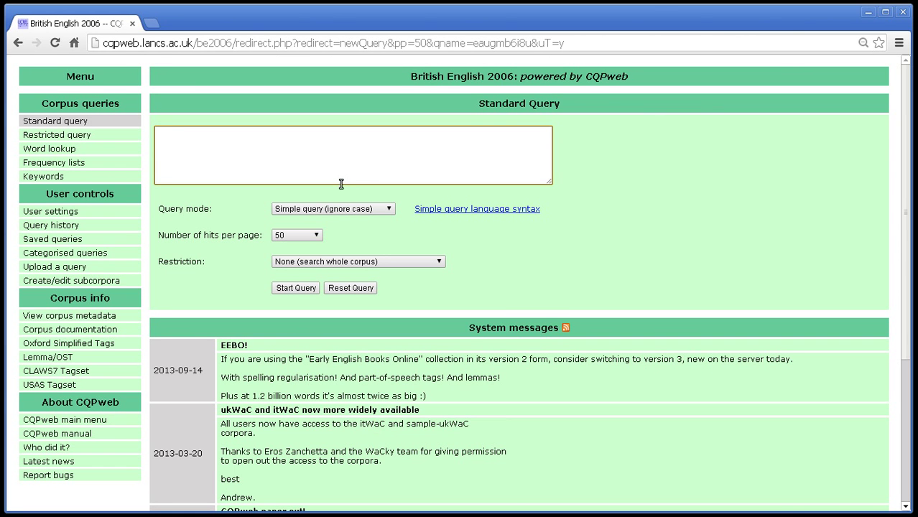
type("{WALK}")
left_click(281, 289)
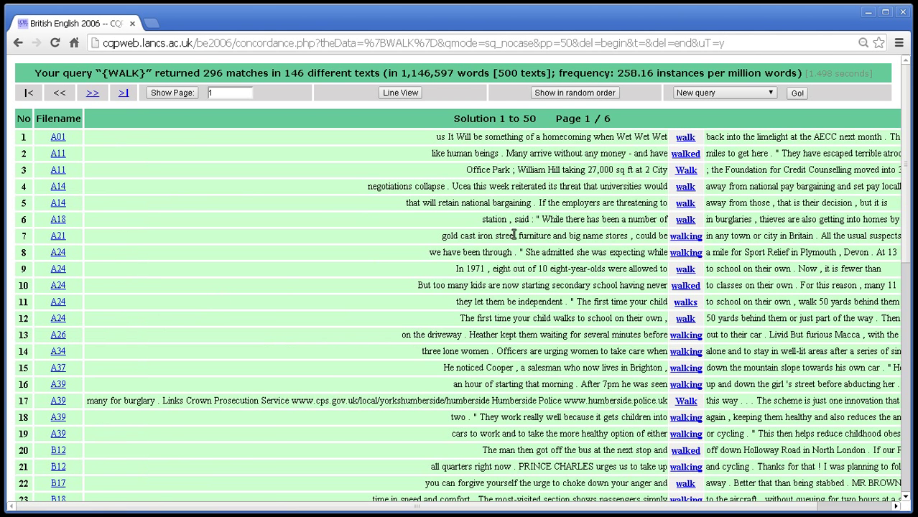
middle_click(482, 240)
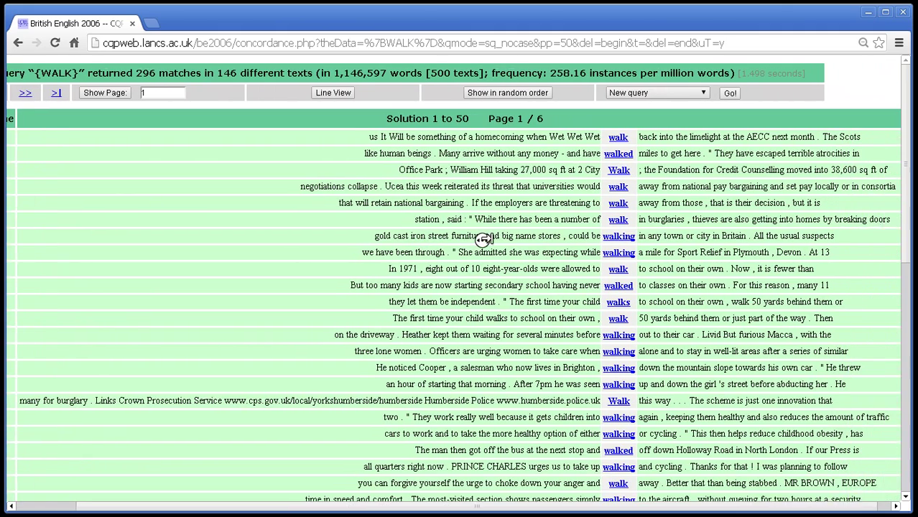
middle_click(488, 240)
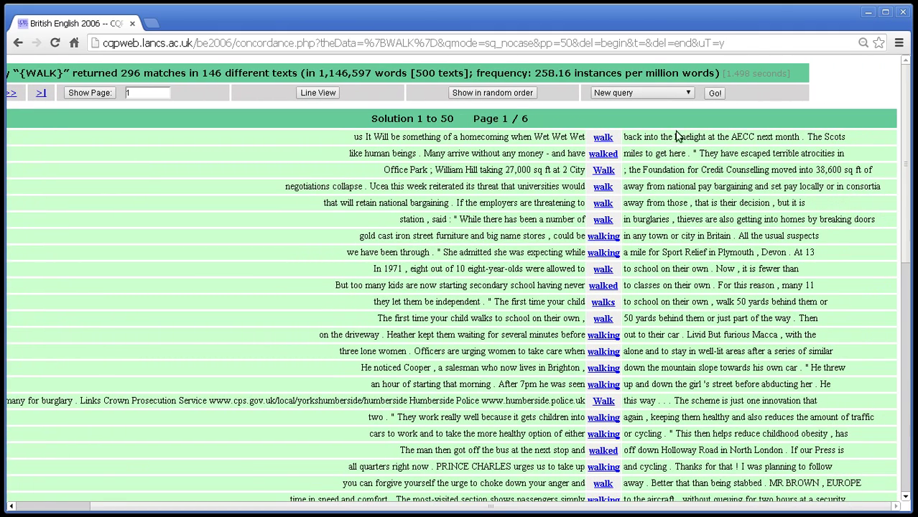
left_click(716, 94)
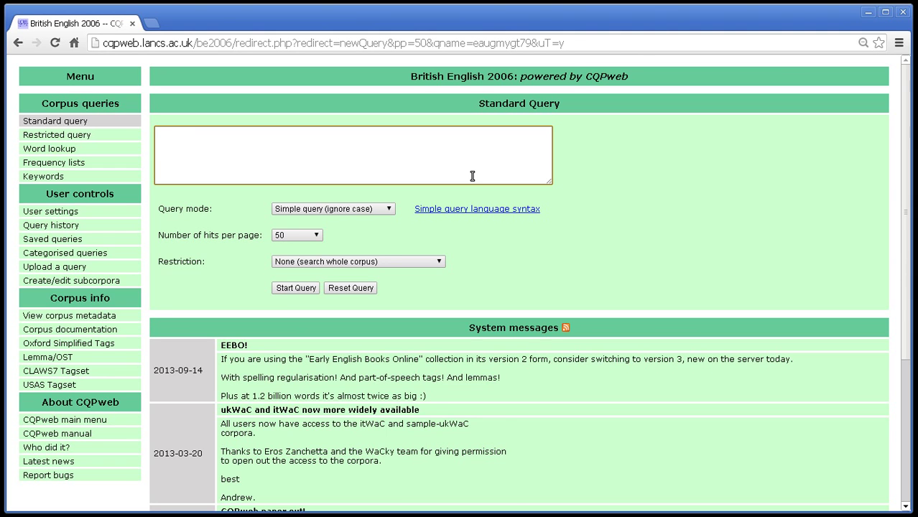
- Enter the lemma {break} as the query
type("break")
type("}")
type("{")
- Run the {break} search, browse its 228 lines highlighting the breaks example, then start a new query
left_click(298, 289)
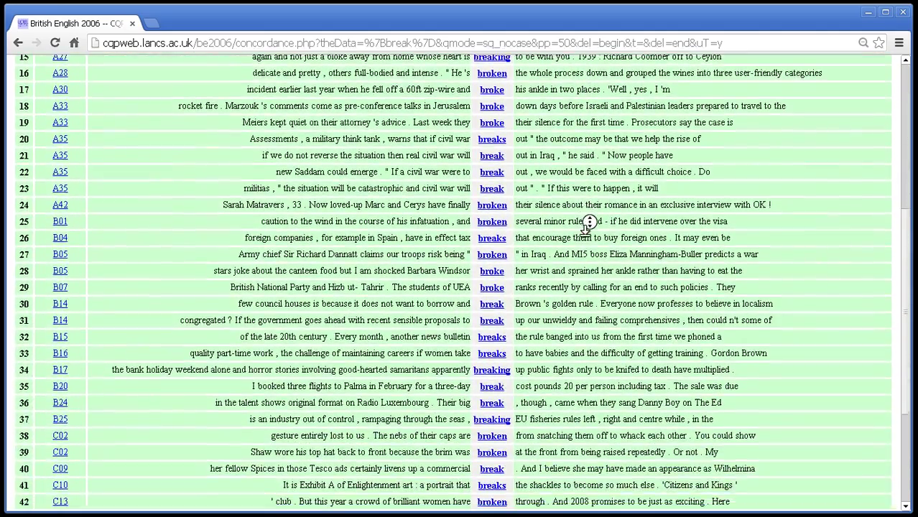
middle_click(585, 229)
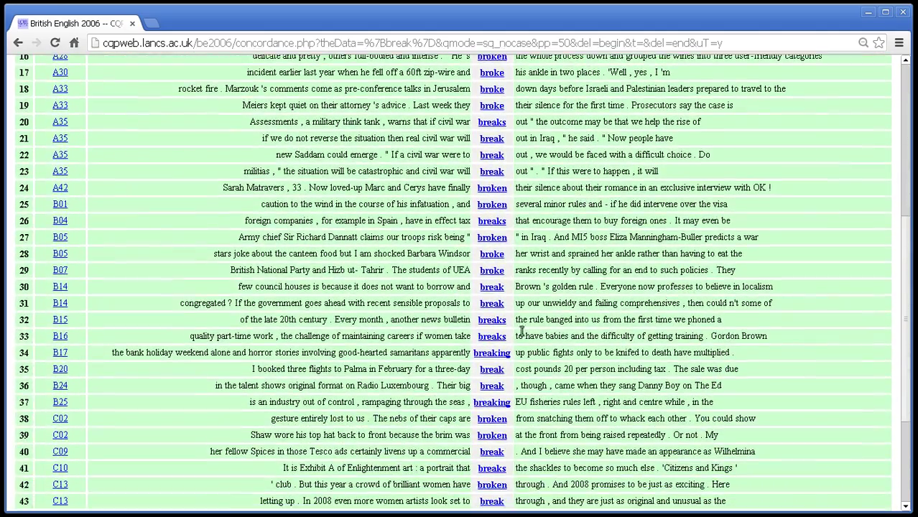
left_click_drag(418, 338, 539, 334)
scroll(552, 273, "up", 5)
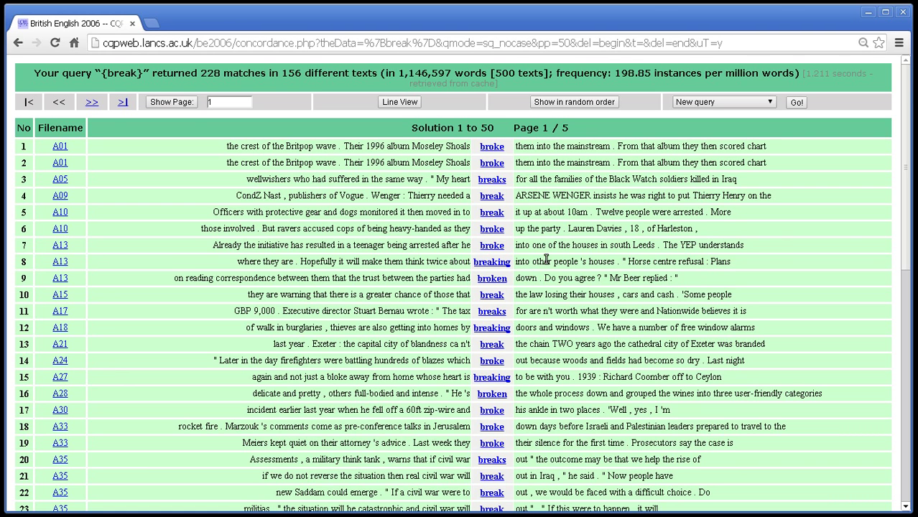
left_click(796, 105)
- Type the lemma query {broken}, adding the opening brace at the start
left_click(311, 163)
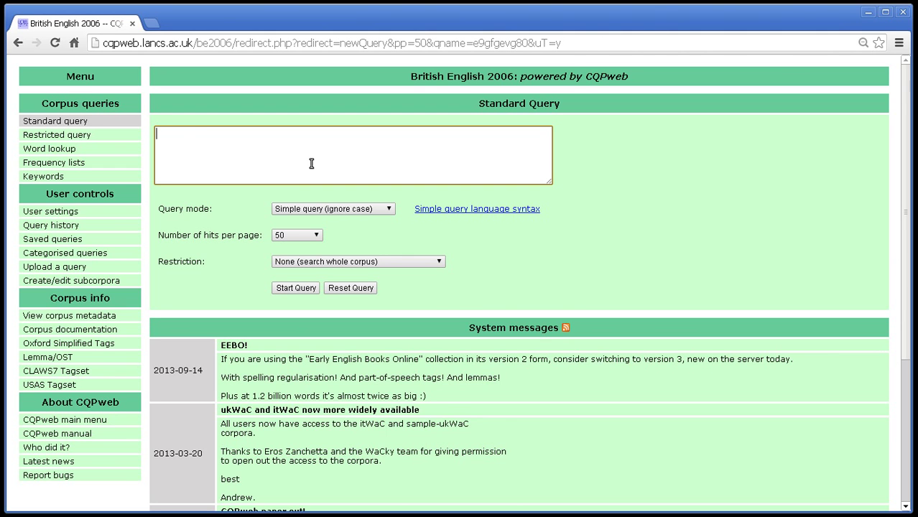
type("broken}")
key("Home")
type("{")
left_click(162, 137)
- Run the {broken} search and inspect the tagged context of a Broken hit
left_click(290, 287)
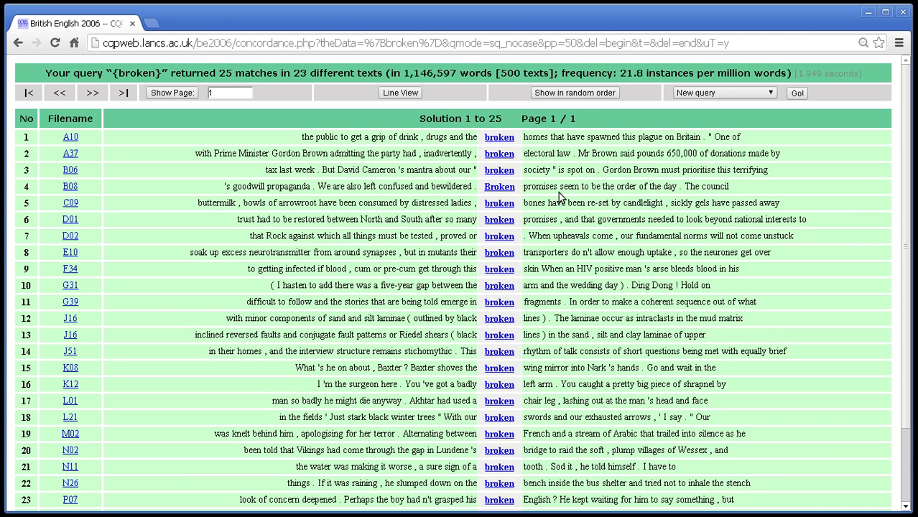
mouse_move(510, 193)
- Leave the {broken} concordance for a new query and place the cursor in the empty query box
left_click(795, 98)
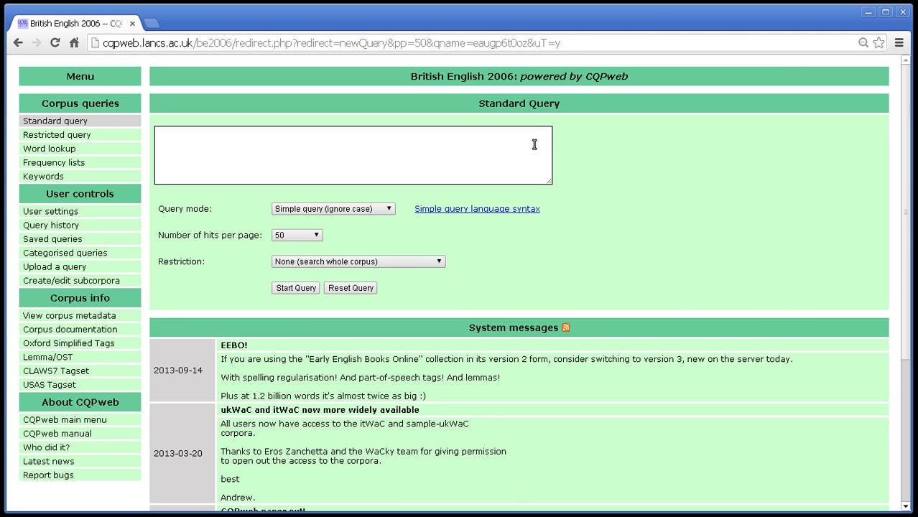
left_click(334, 172)
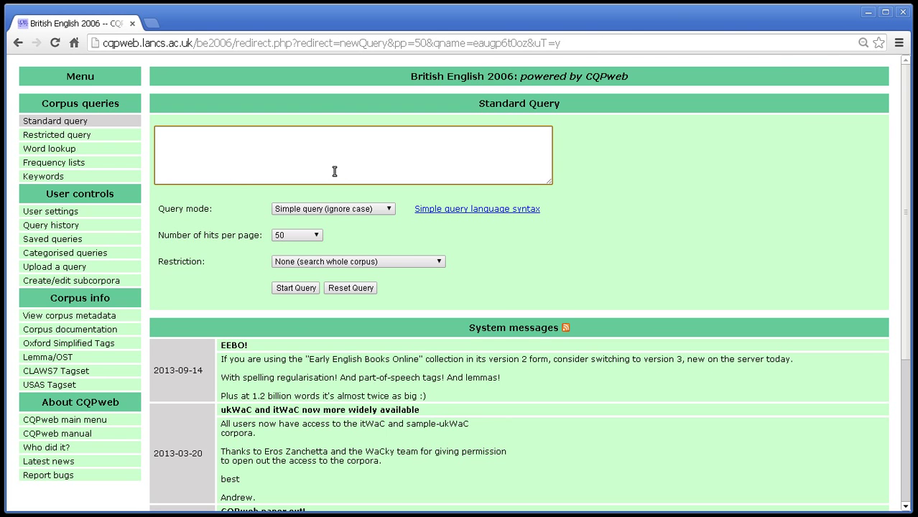